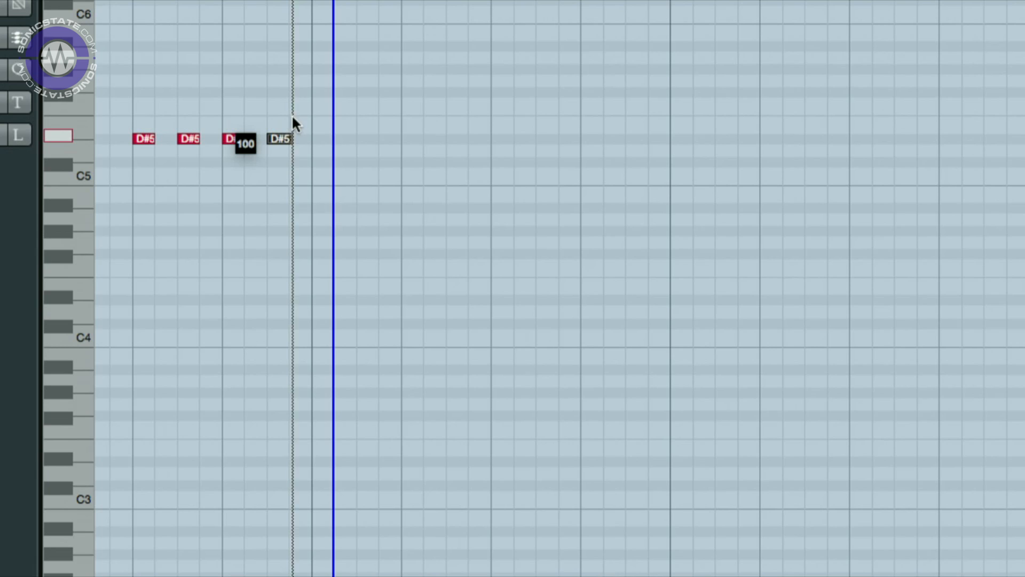
Step: Redraw the fourth note as a longer C5 and add G5 and E5 notes after it in the MIDI 01 part
{"action": "mouse_move", "coordinate": [292, 116]}
{"action": "left_mouse_down"}
{"action": "mouse_move", "coordinate": [331, 130]}
{"action": "mouse_move", "coordinate": [328, 141]}
{"action": "left_mouse_up"}
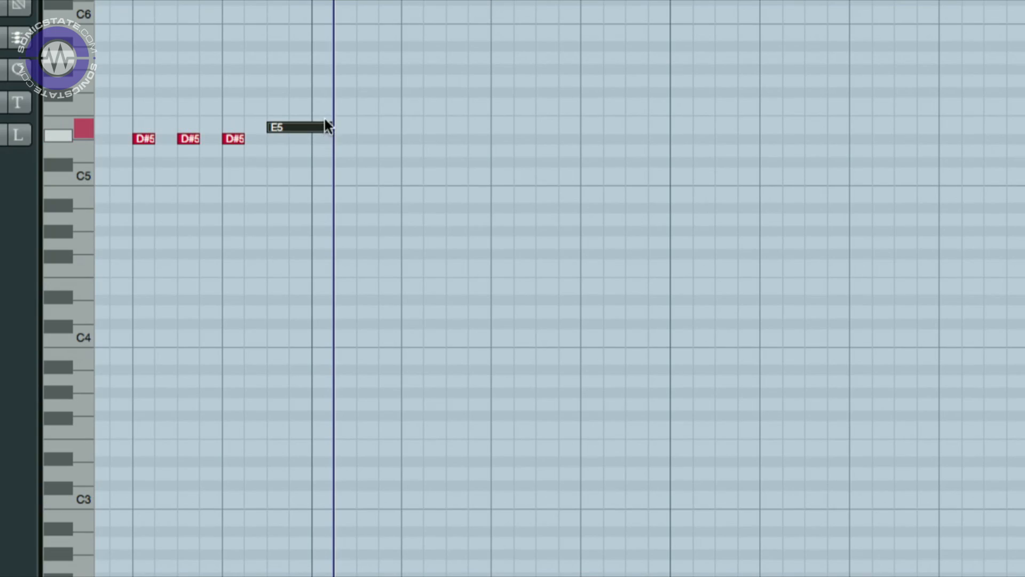
{"action": "left_click_drag", "start_coordinate": [325, 120], "coordinate": [322, 181]}
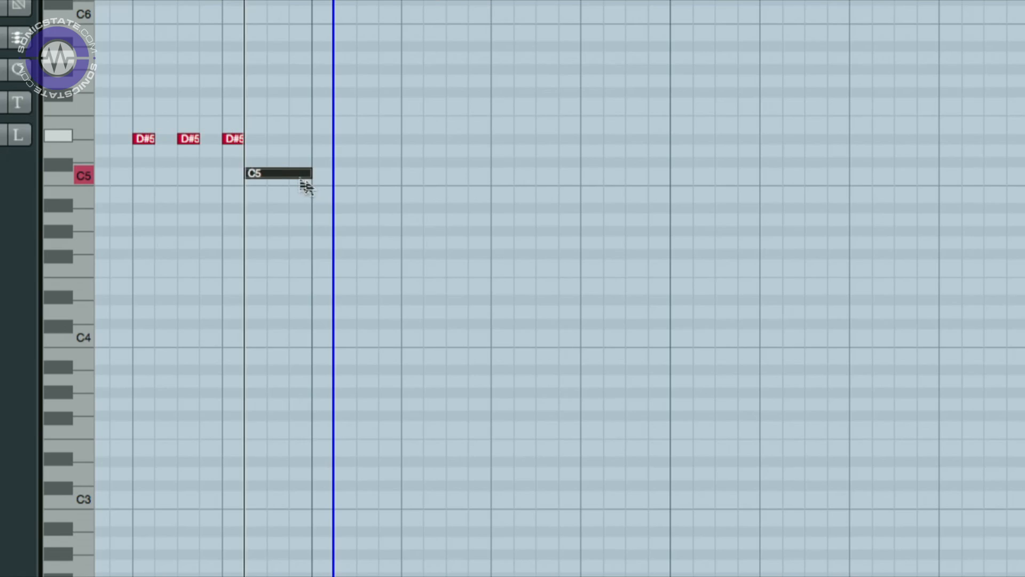
{"action": "mouse_move", "coordinate": [303, 181]}
{"action": "left_mouse_down"}
{"action": "mouse_move", "coordinate": [356, 183]}
{"action": "mouse_move", "coordinate": [298, 178]}
{"action": "mouse_move", "coordinate": [345, 176]}
{"action": "mouse_move", "coordinate": [313, 175]}
{"action": "mouse_move", "coordinate": [341, 150]}
{"action": "mouse_move", "coordinate": [436, 167]}
{"action": "mouse_move", "coordinate": [370, 153]}
{"action": "mouse_move", "coordinate": [390, 78]}
{"action": "left_mouse_up"}
{"action": "left_click_drag", "start_coordinate": [399, 122], "coordinate": [471, 137]}
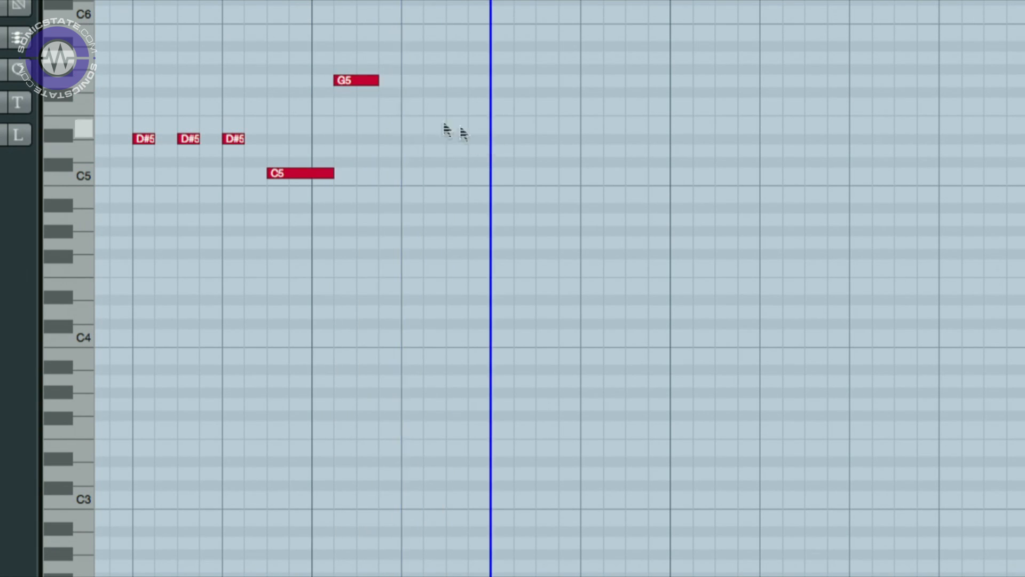
{"action": "mouse_move", "coordinate": [405, 128]}
{"action": "left_mouse_down"}
{"action": "mouse_move", "coordinate": [520, 138]}
{"action": "mouse_move", "coordinate": [483, 179]}
{"action": "mouse_move", "coordinate": [460, 183]}
{"action": "mouse_move", "coordinate": [467, 137]}
{"action": "mouse_move", "coordinate": [447, 127]}
{"action": "mouse_move", "coordinate": [471, 126]}
{"action": "left_mouse_up"}
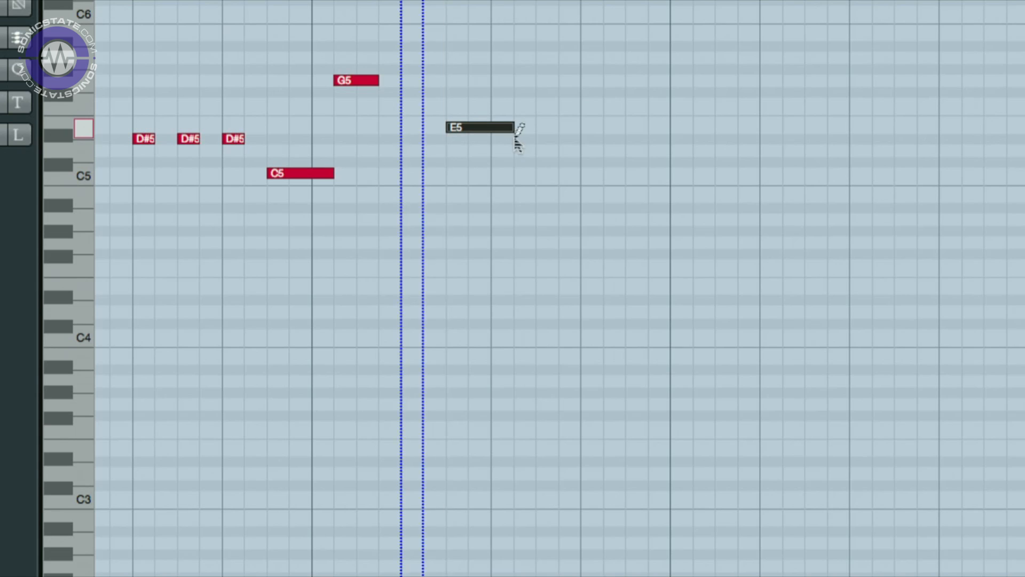
{"action": "left_click_drag", "start_coordinate": [517, 138], "coordinate": [514, 136]}
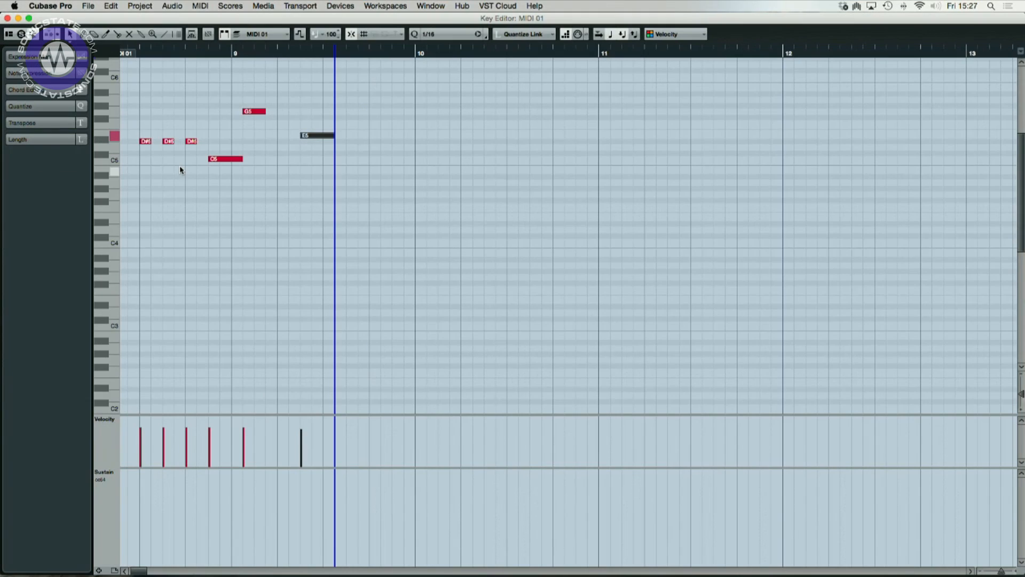
{"action": "scroll", "coordinate": [180, 170], "scroll_direction": "up", "scroll_amount": 5}
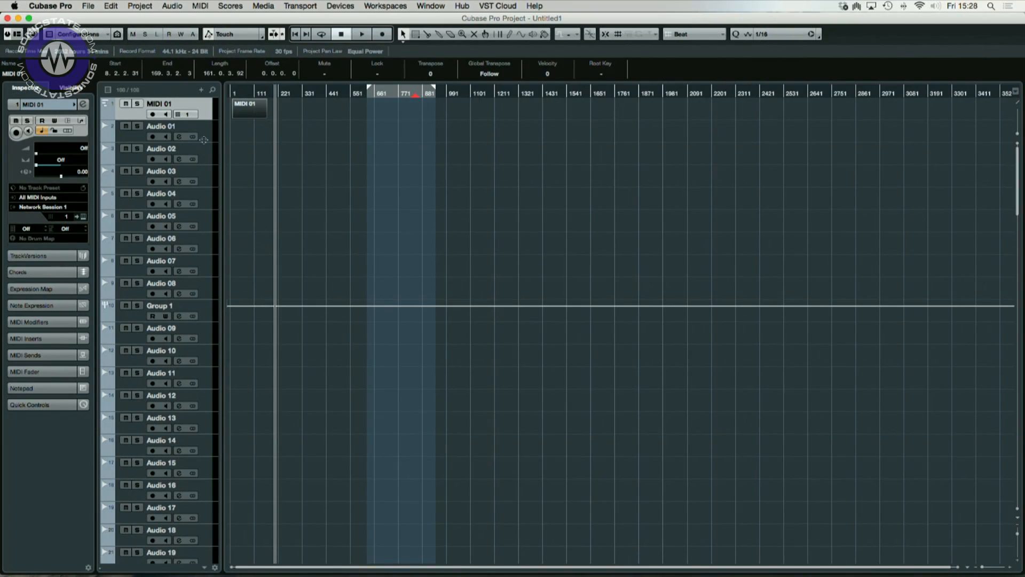
Step: Select the Audio 01 track and show the project window's Racks with the MediaBay browser
{"action": "left_click", "coordinate": [207, 140]}
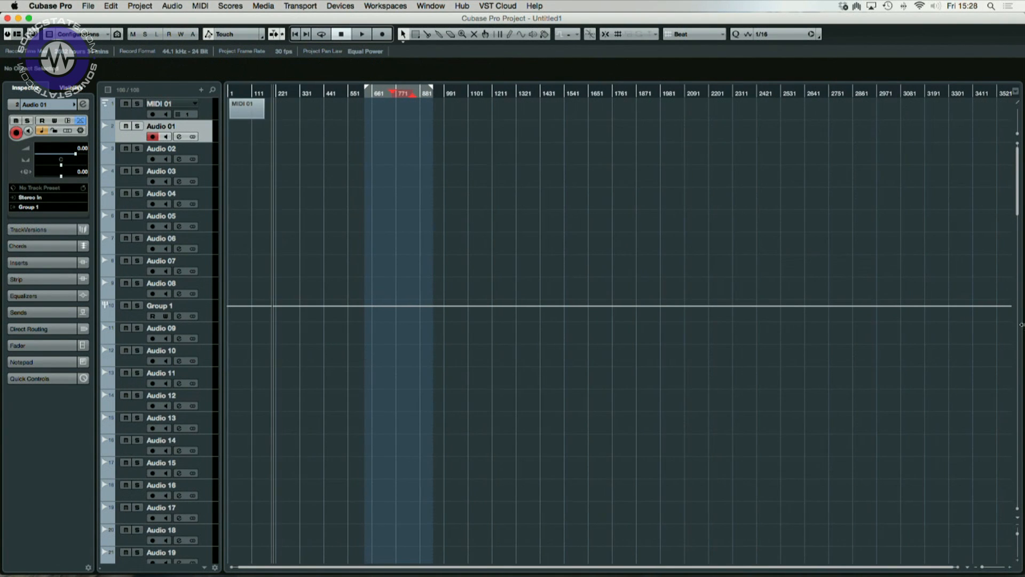
{"action": "mouse_move", "coordinate": [1021, 315]}
{"action": "left_click", "coordinate": [943, 323]}
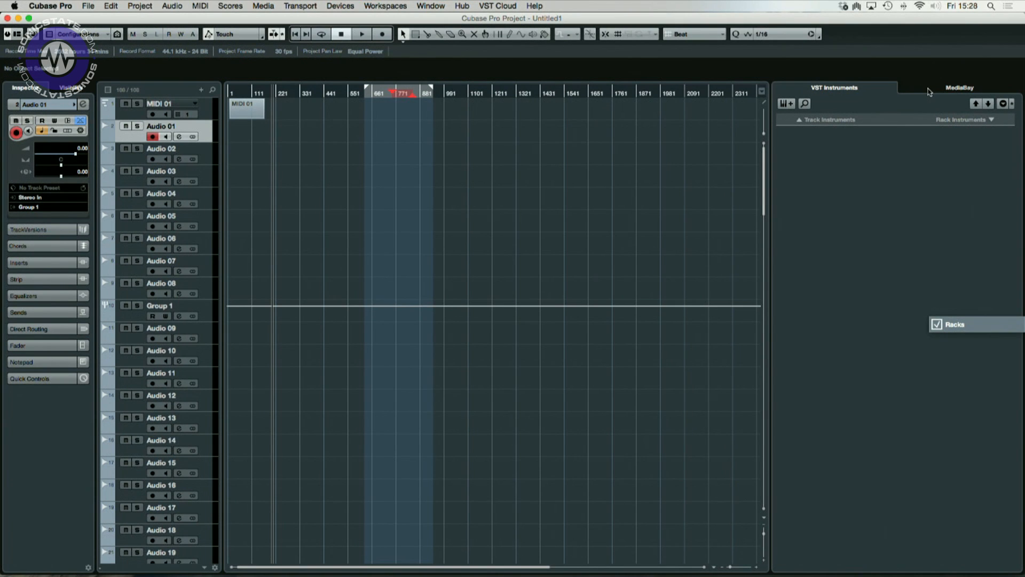
{"action": "left_click", "coordinate": [959, 89]}
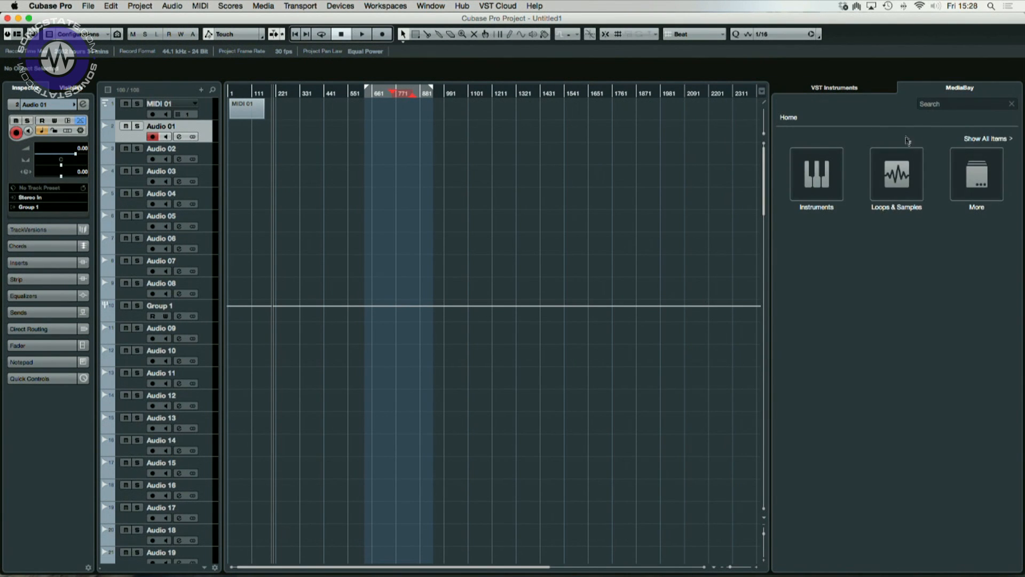
Step: Find the Alien Alias kit in Groove Agent's GA Factory presets and add it as an instrument track below Audio 01
{"action": "left_click", "coordinate": [817, 190]}
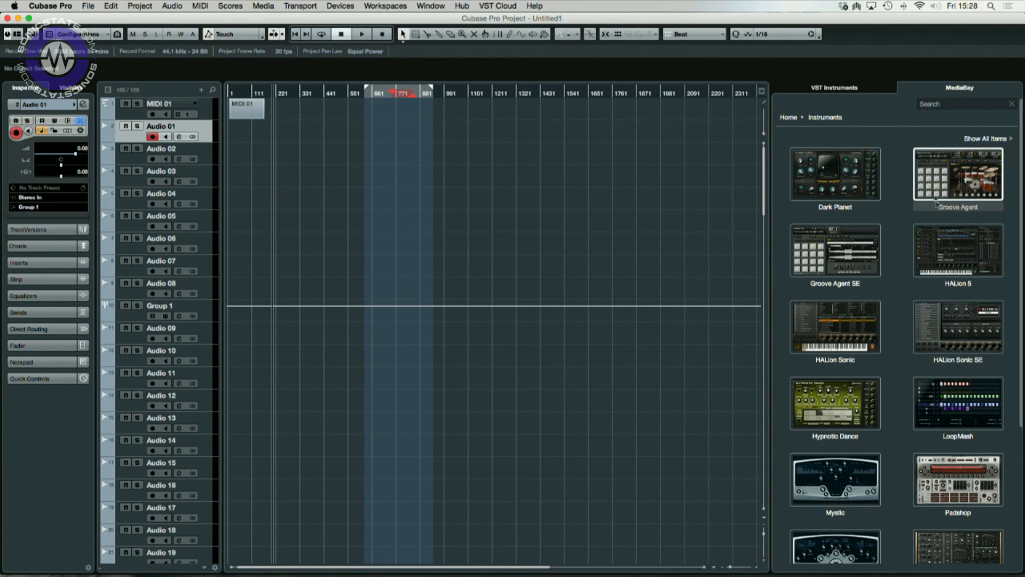
{"action": "left_click", "coordinate": [969, 190]}
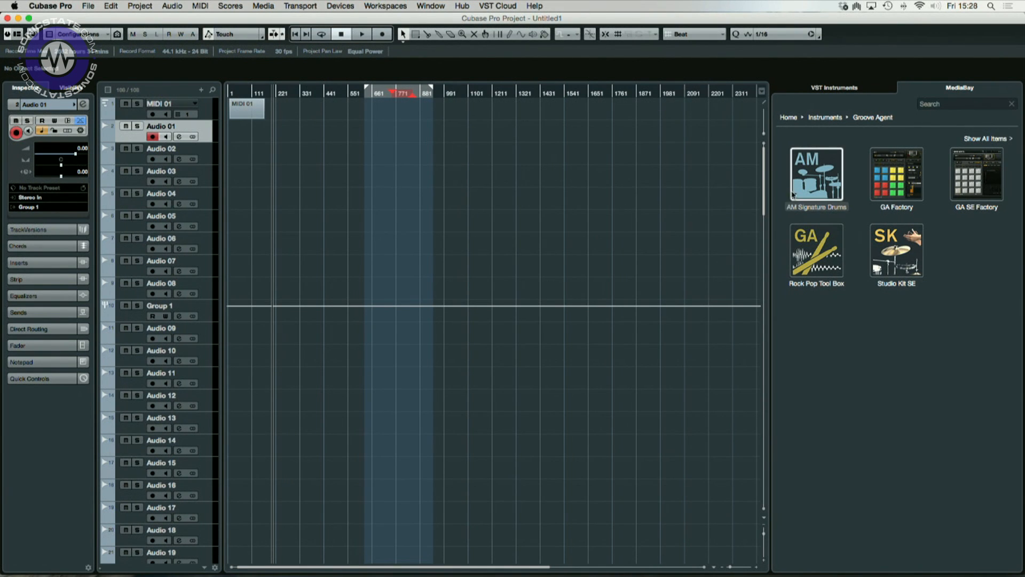
{"action": "left_click", "coordinate": [898, 176]}
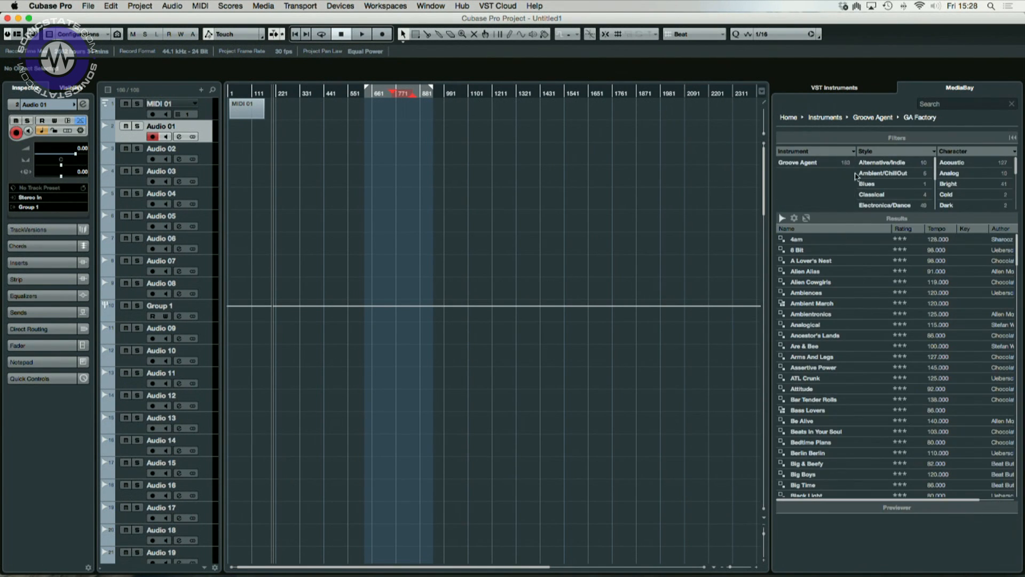
{"action": "left_click", "coordinate": [809, 272]}
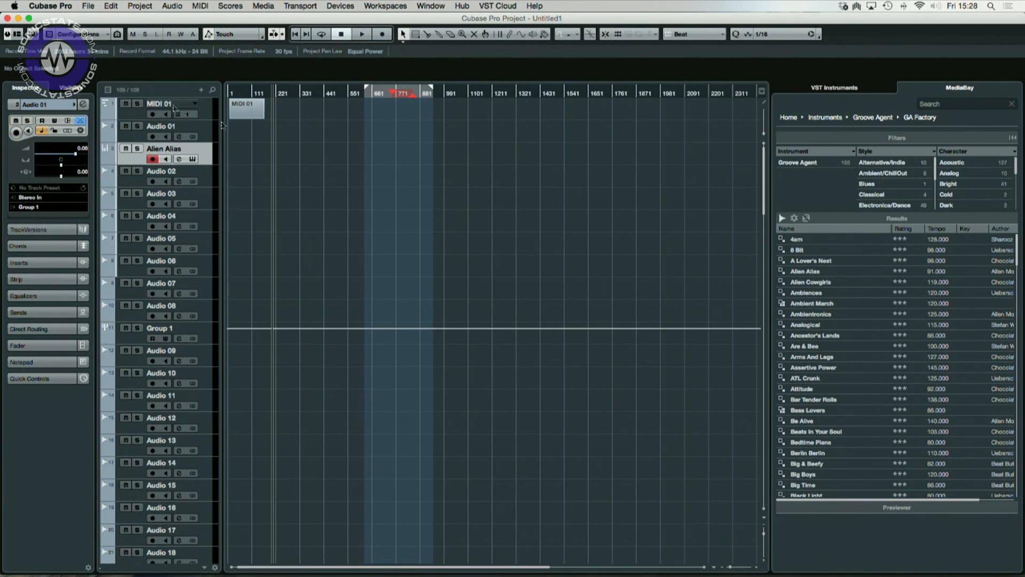
Step: Open Groove Agent for the Alien Alias track and audition the CrossStick, Snare, Snare Open, Tom 3 and hi-hat pads
{"action": "left_click", "coordinate": [193, 159]}
{"action": "left_click_drag", "start_coordinate": [637, 234], "coordinate": [519, 118]}
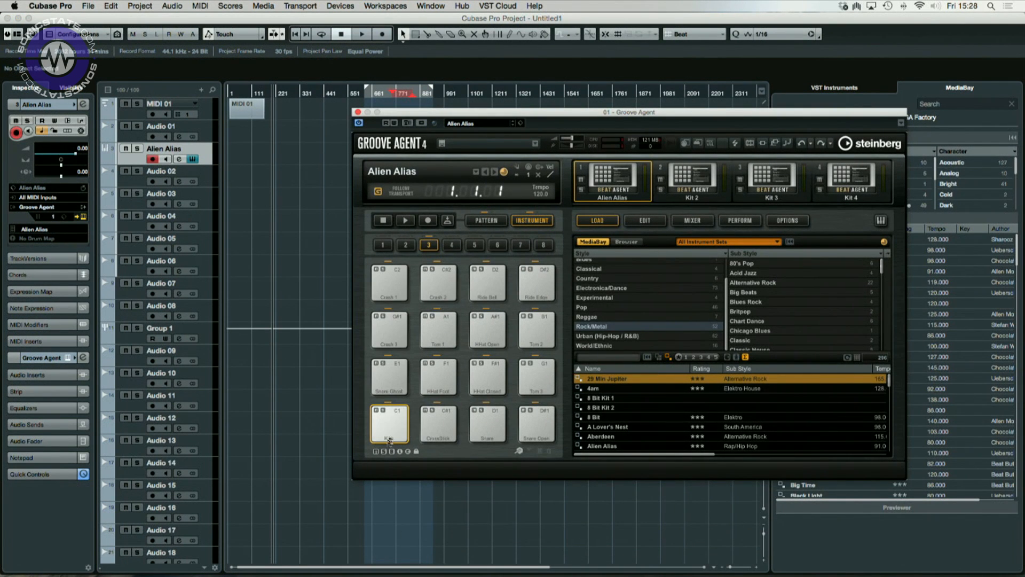
{"action": "left_click", "coordinate": [438, 424]}
{"action": "left_click", "coordinate": [487, 424]}
{"action": "left_click", "coordinate": [539, 418]}
{"action": "left_click", "coordinate": [537, 377]}
{"action": "left_click", "coordinate": [487, 377]}
{"action": "left_click", "coordinate": [438, 377]}
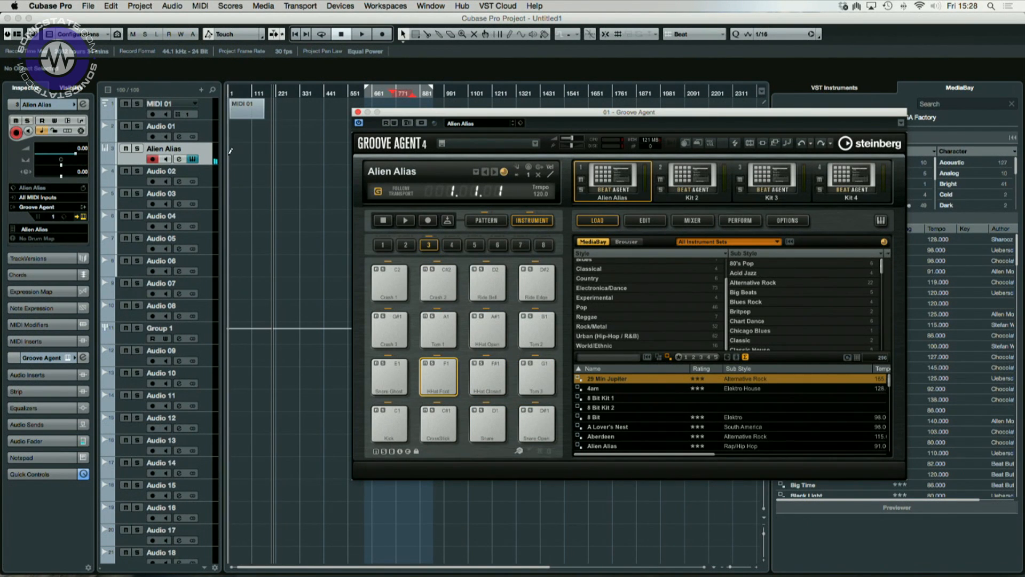
Step: Draw a part about 161 bars long from bar 3 on the Alien Alias track and assign it the GM Map drum map
{"action": "left_click_drag", "start_coordinate": [231, 152], "coordinate": [266, 152]}
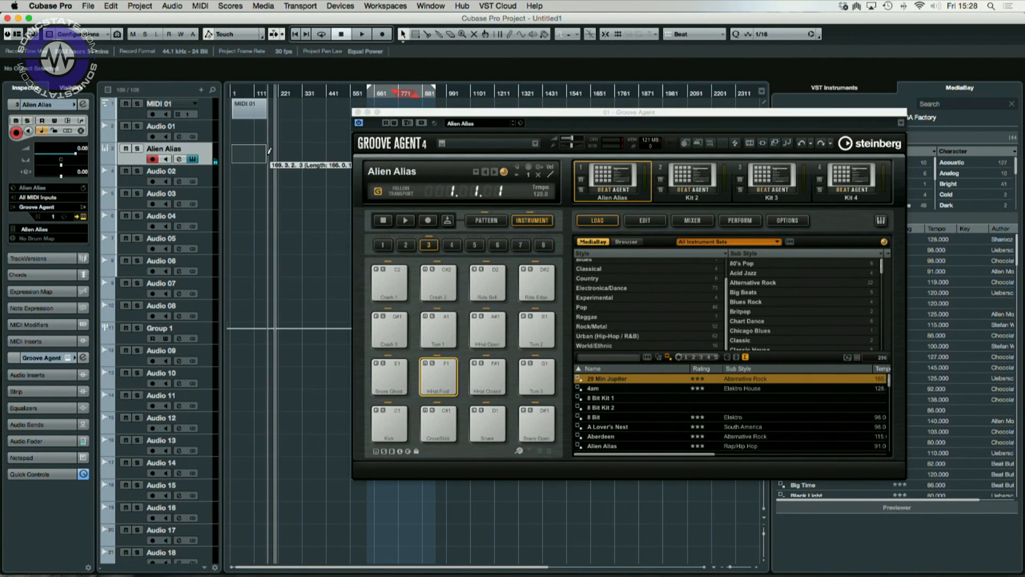
{"action": "left_click", "coordinate": [38, 240]}
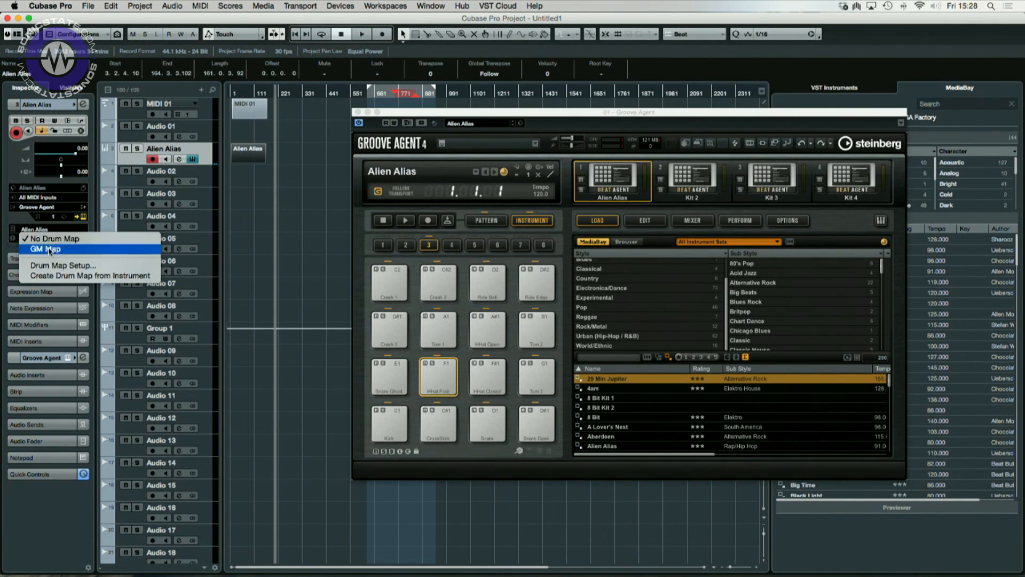
{"action": "left_click", "coordinate": [49, 250]}
Step: Open the Alien Alias part in the Drum Editor and enter six Acoustic Snare hits around bar 4
{"action": "double_click", "coordinate": [241, 158]}
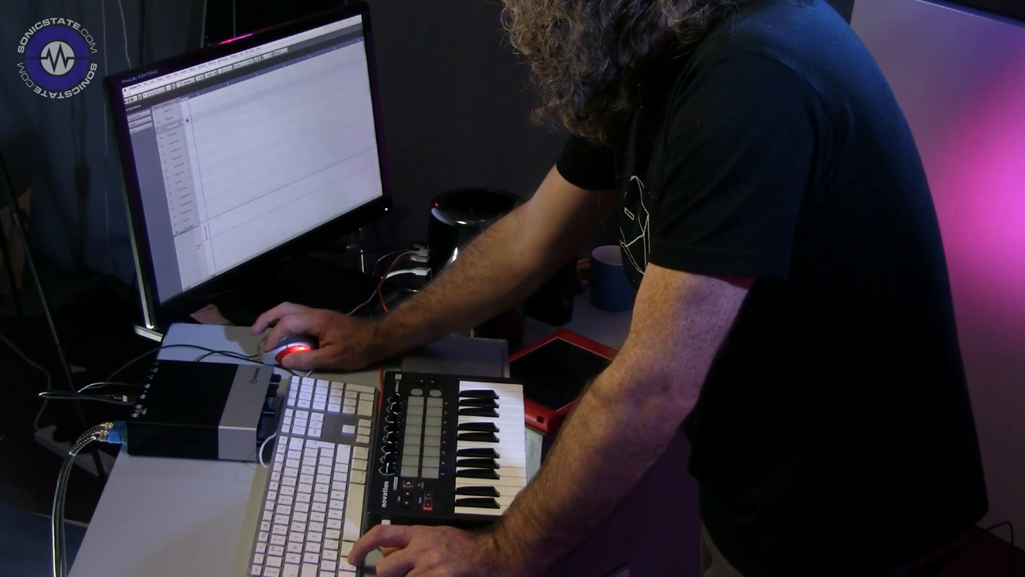
{"action": "left_click", "coordinate": [197, 117]}
{"action": "left_click", "coordinate": [205, 115]}
{"action": "left_click", "coordinate": [212, 112]}
{"action": "left_click", "coordinate": [329, 133]}
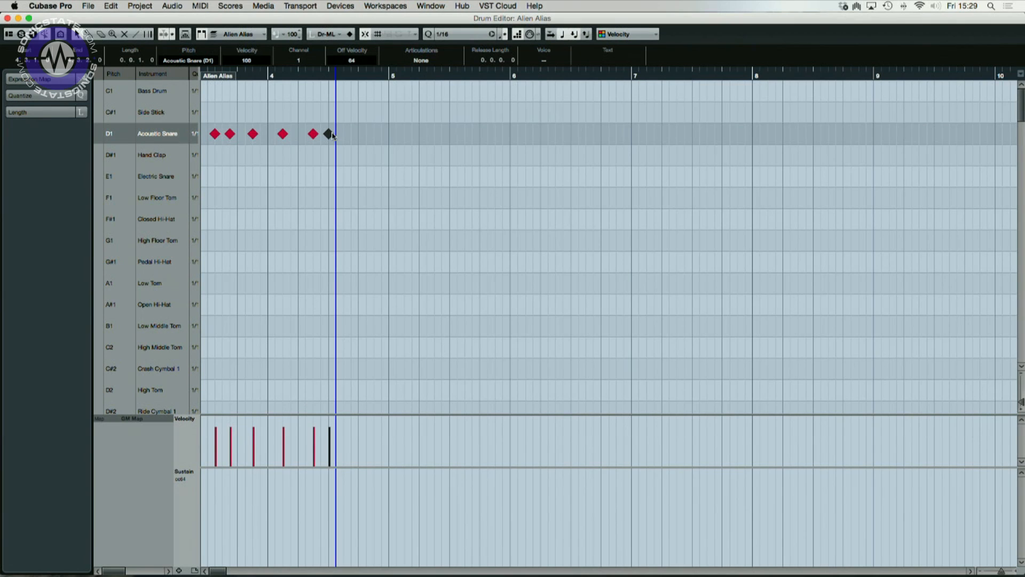
Step: Display the drum hits with their note lengths and try adjusting the last Acoustic Snare hit's length
{"action": "left_click", "coordinate": [350, 35]}
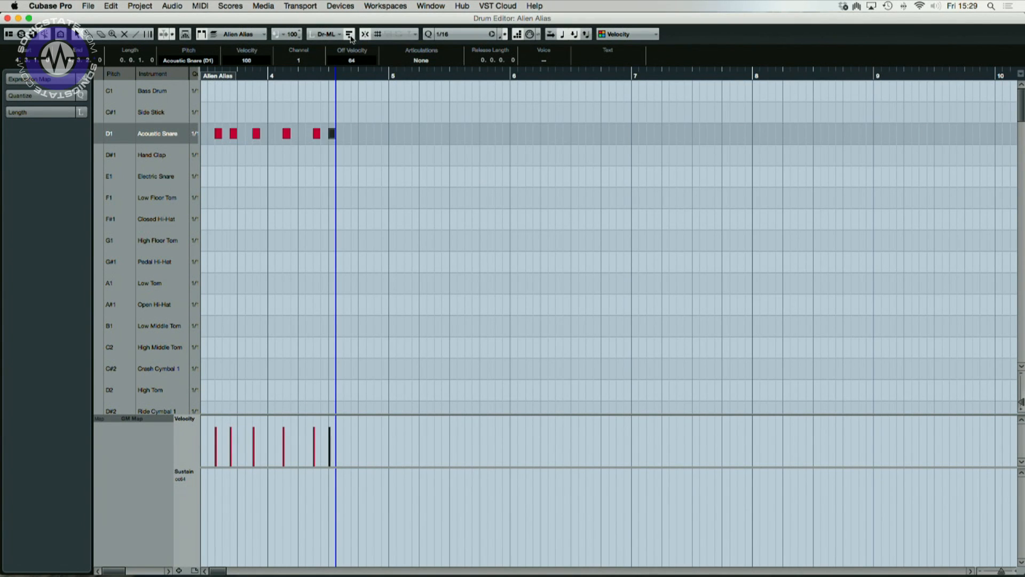
{"action": "left_click", "coordinate": [349, 35]}
{"action": "left_click", "coordinate": [350, 34]}
{"action": "left_click", "coordinate": [335, 135]}
{"action": "left_click", "coordinate": [330, 134]}
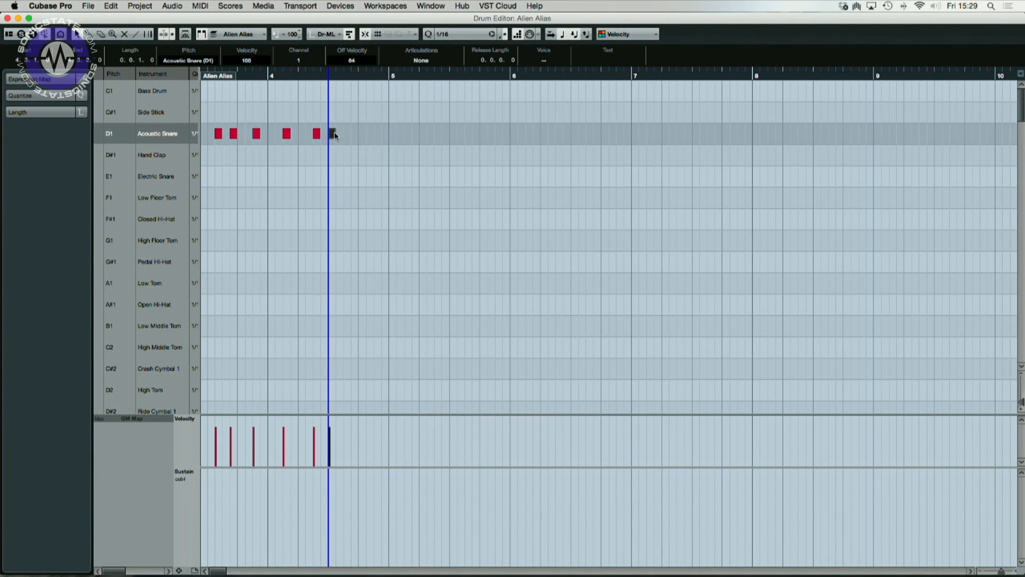
{"action": "mouse_move", "coordinate": [334, 134]}
{"action": "left_mouse_down"}
{"action": "mouse_move", "coordinate": [366, 134]}
{"action": "mouse_move", "coordinate": [336, 137]}
{"action": "left_mouse_up"}
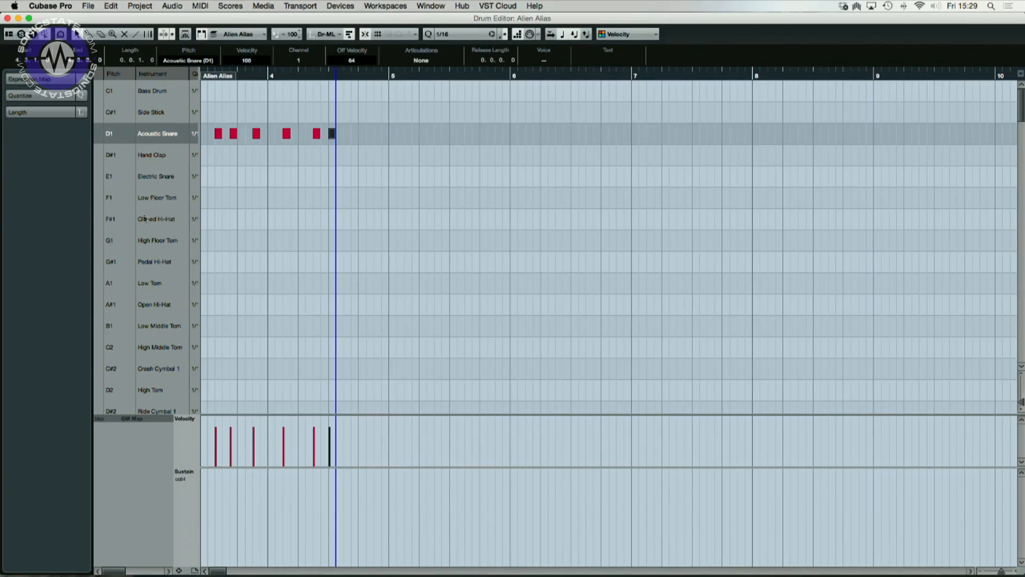
Step: Filter the drum sound list to sounds with events, and switch the filter to drum sounds in use by the instrument
{"action": "scroll", "coordinate": [146, 219], "scroll_direction": "down", "scroll_amount": 20}
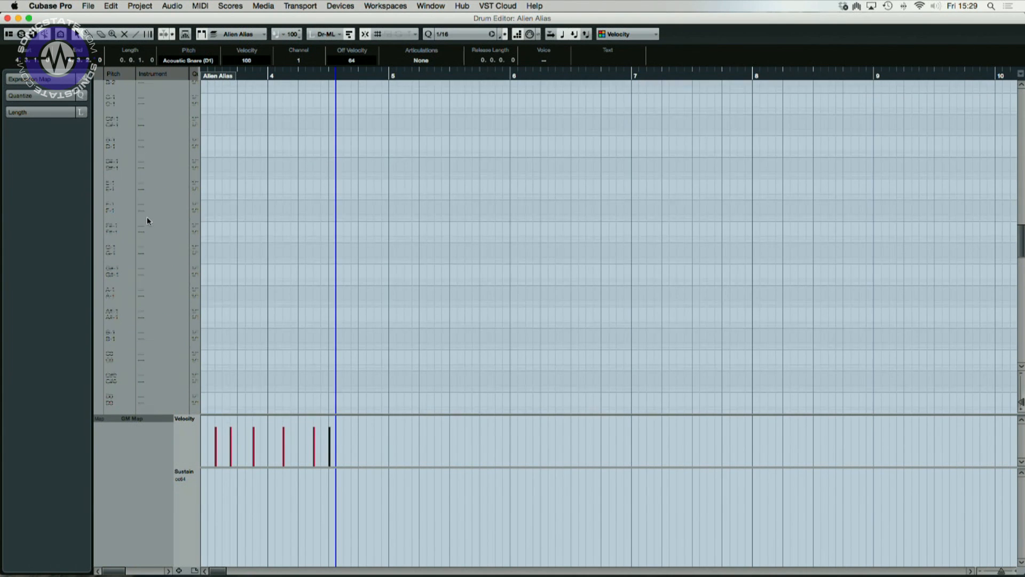
{"action": "scroll", "coordinate": [146, 219], "scroll_direction": "up", "scroll_amount": 15}
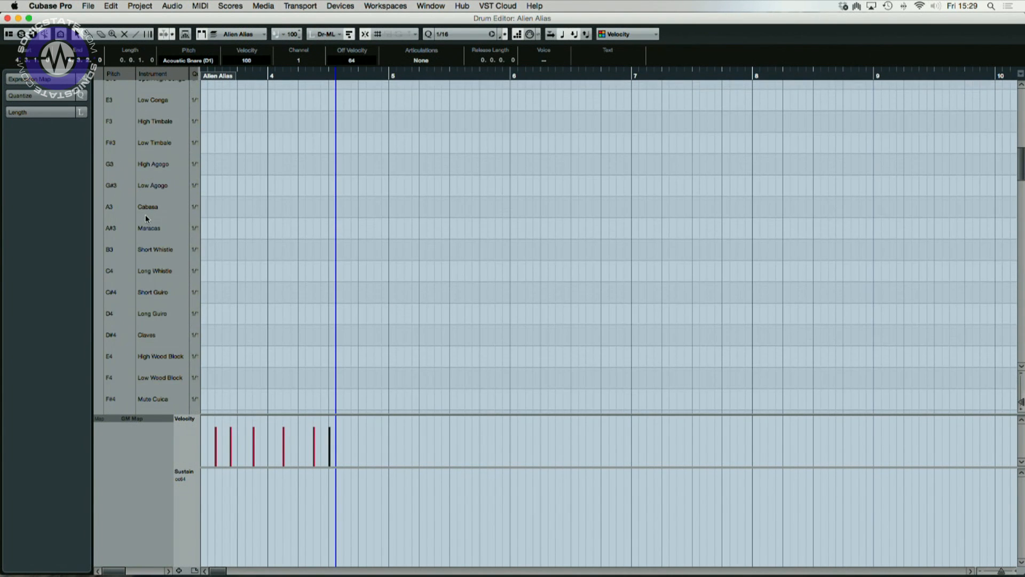
{"action": "scroll", "coordinate": [146, 218], "scroll_direction": "up", "scroll_amount": 5}
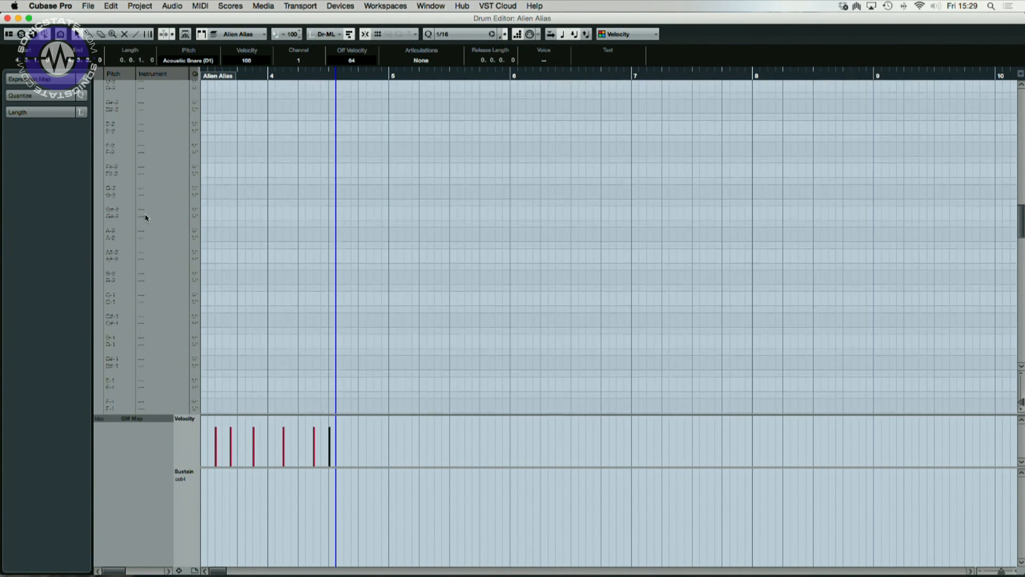
{"action": "scroll", "coordinate": [148, 215], "scroll_direction": "down", "scroll_amount": 5}
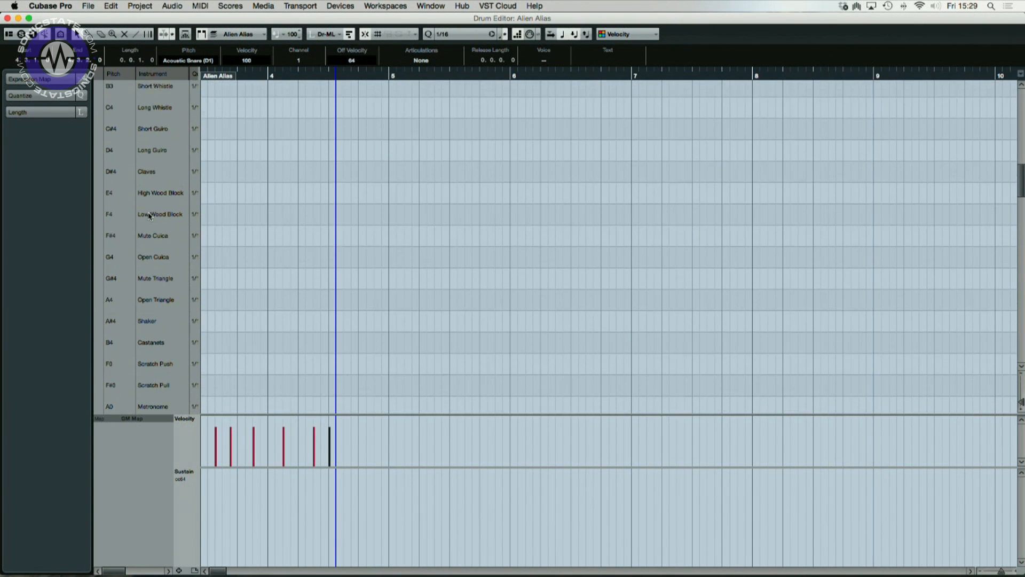
{"action": "scroll", "coordinate": [148, 216], "scroll_direction": "down", "scroll_amount": 10}
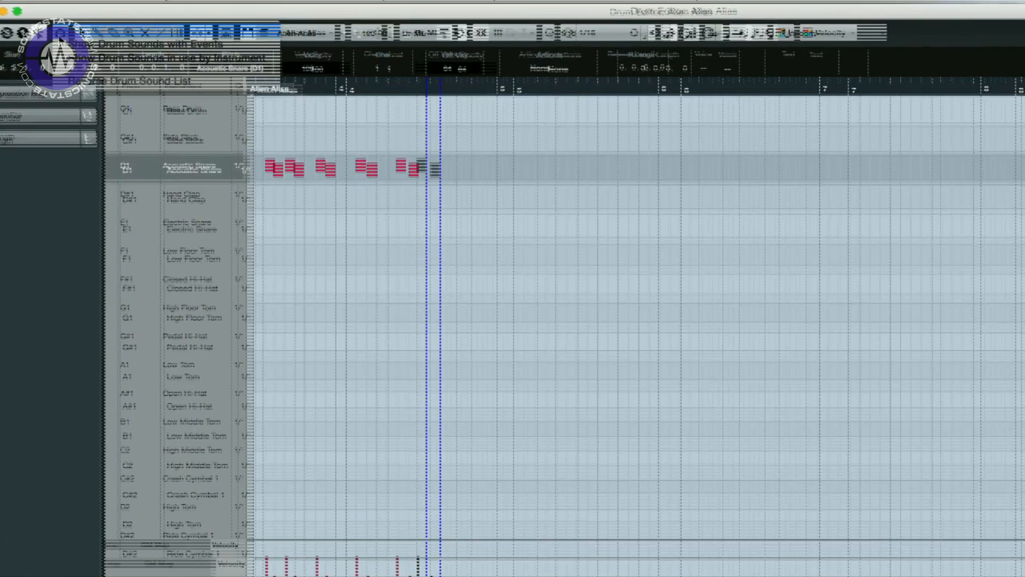
{"action": "left_click", "coordinate": [60, 34]}
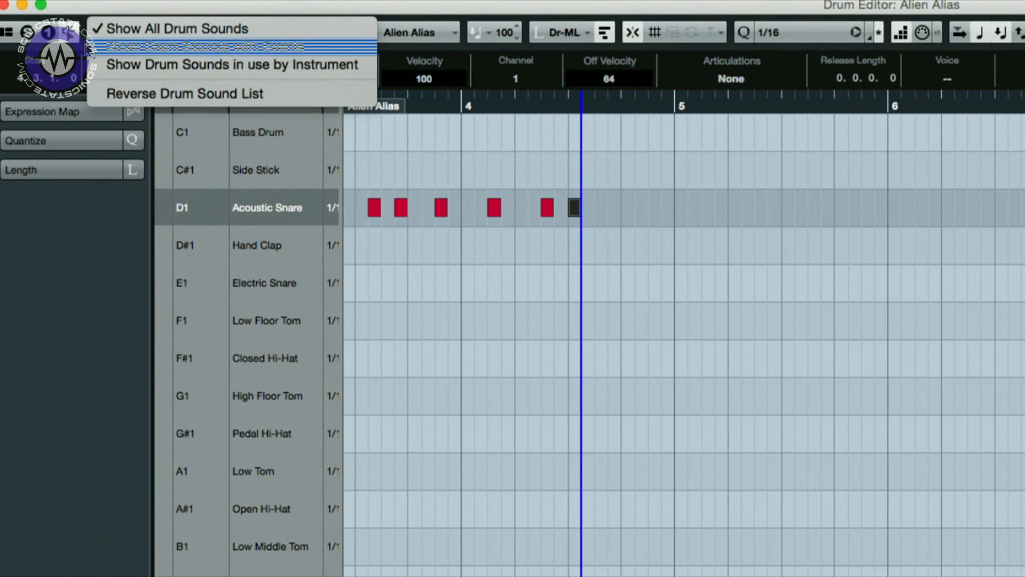
{"action": "left_click", "coordinate": [116, 50]}
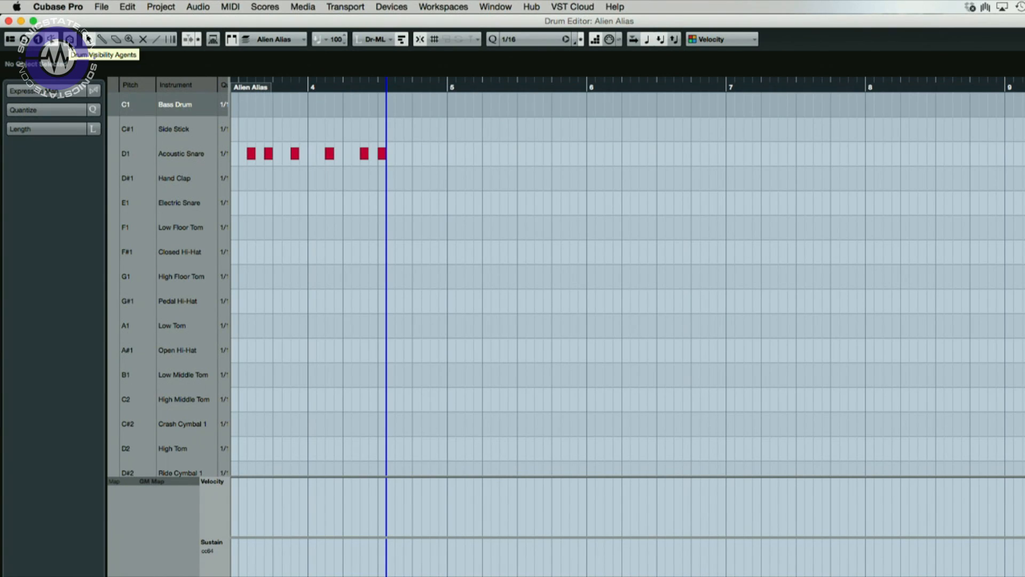
{"action": "left_click", "coordinate": [70, 40]}
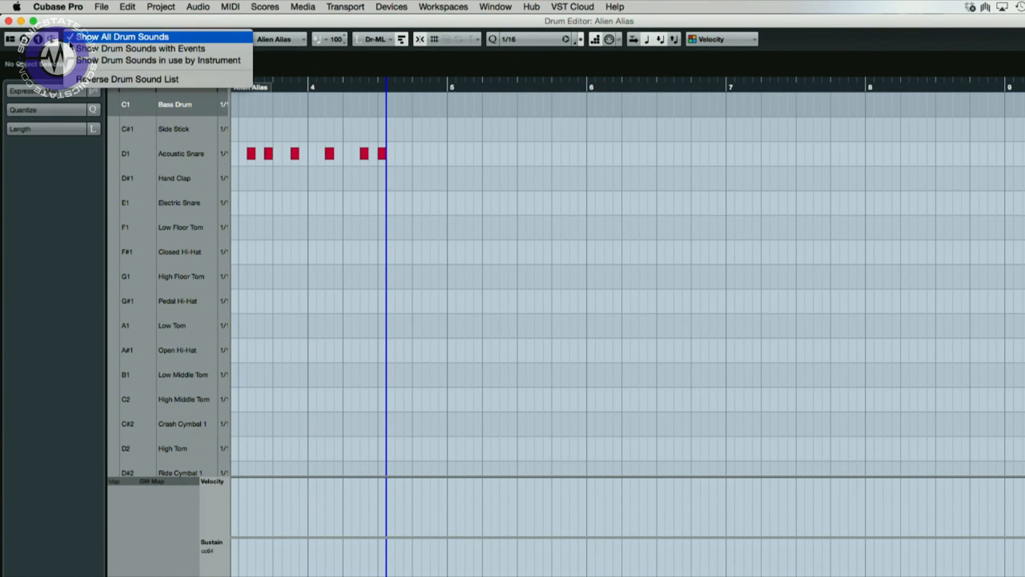
{"action": "left_click", "coordinate": [106, 48]}
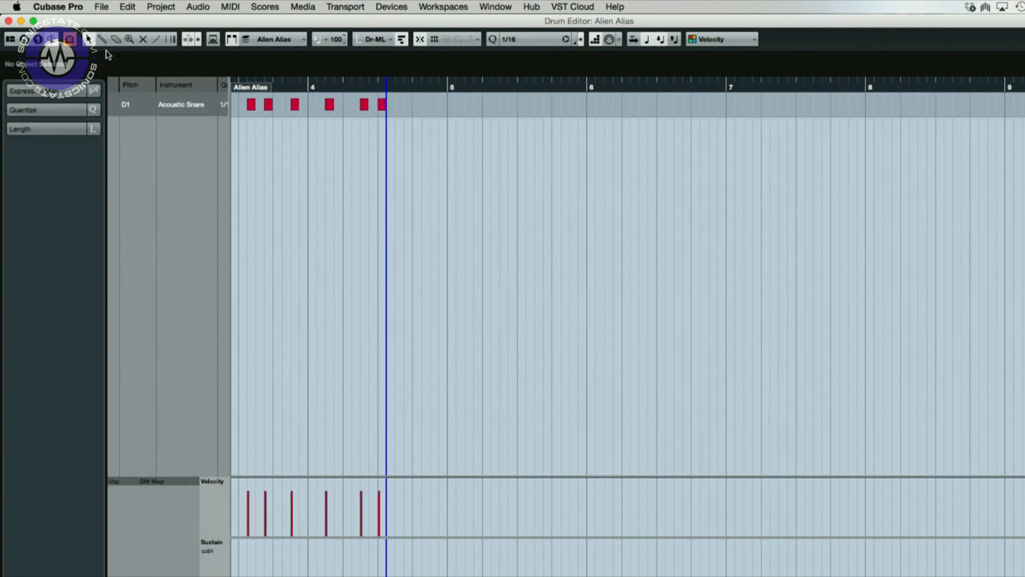
{"action": "left_click", "coordinate": [70, 40]}
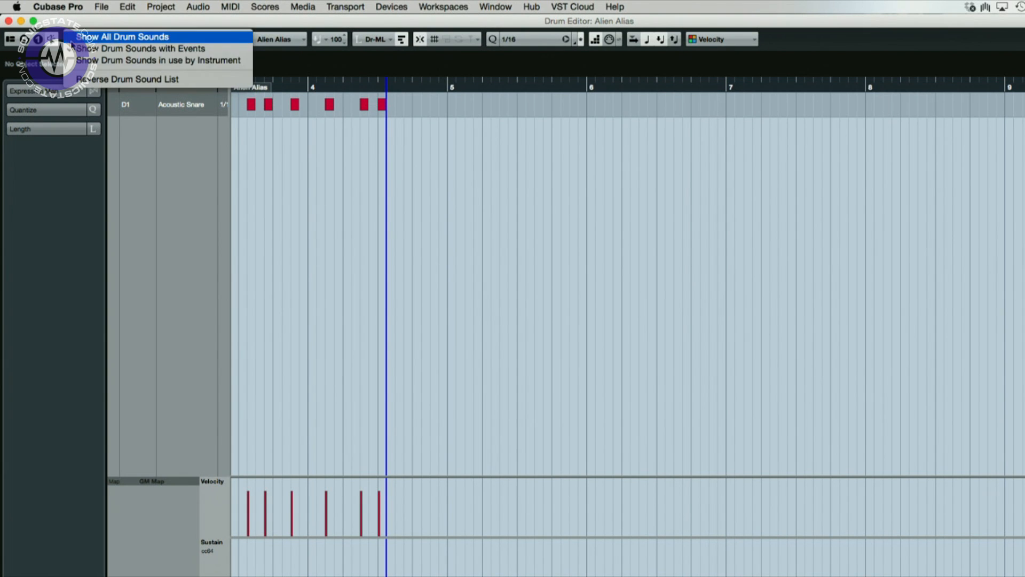
{"action": "left_click", "coordinate": [108, 61]}
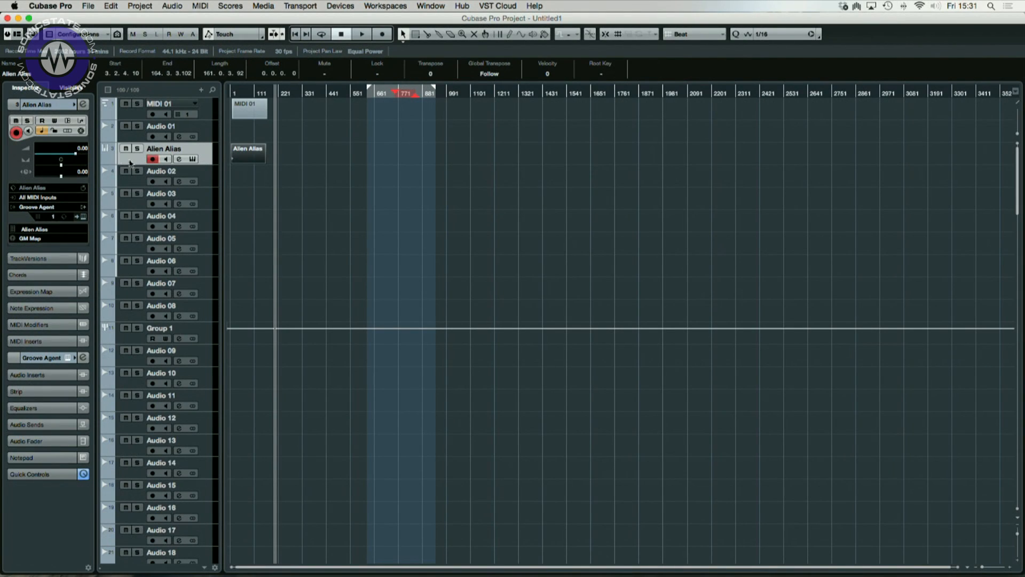
Step: Reveal the Alien Alias track's Volume automation lane and draw a freehand volume curve beneath the part
{"action": "left_click", "coordinate": [106, 160]}
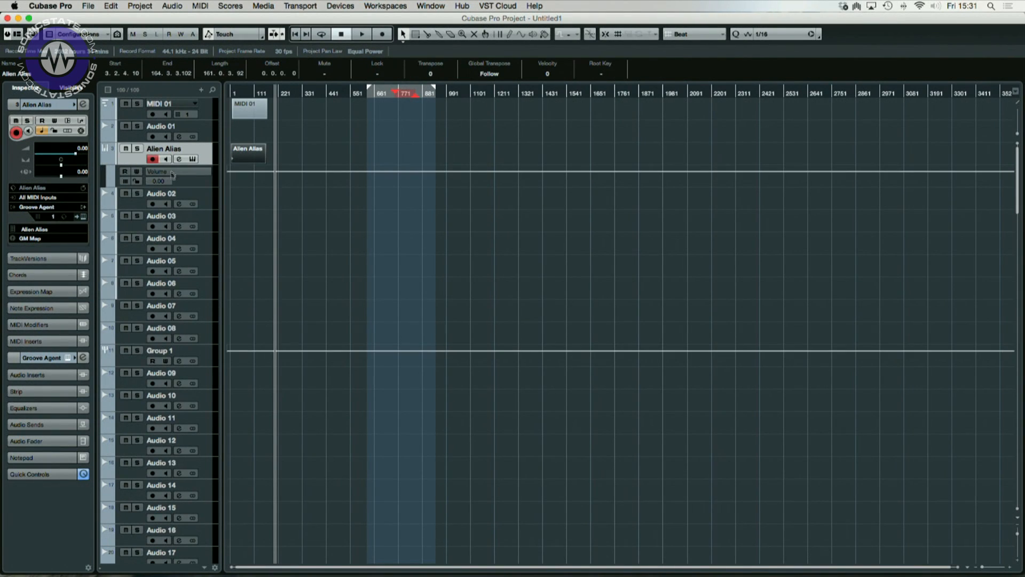
{"action": "left_click_drag", "start_coordinate": [239, 172], "coordinate": [270, 171]}
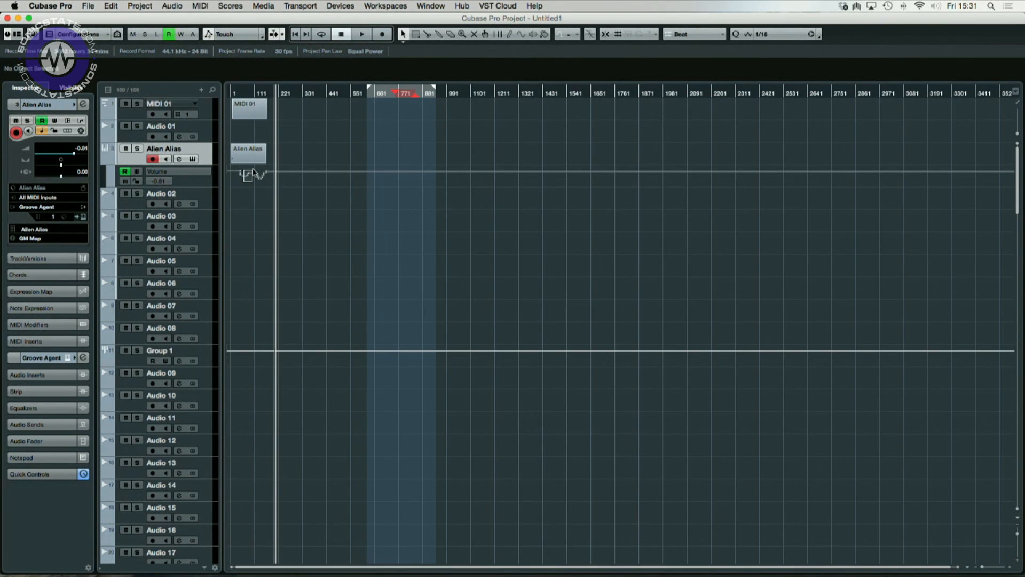
Step: Select the Volume automation points around bars 110 to 137 beneath the Alien Alias part and reshape the selected section of the curve
{"action": "mouse_move", "coordinate": [245, 179]}
{"action": "left_mouse_down"}
{"action": "mouse_move", "coordinate": [268, 178]}
{"action": "mouse_move", "coordinate": [239, 179]}
{"action": "mouse_move", "coordinate": [257, 179]}
{"action": "left_mouse_up"}
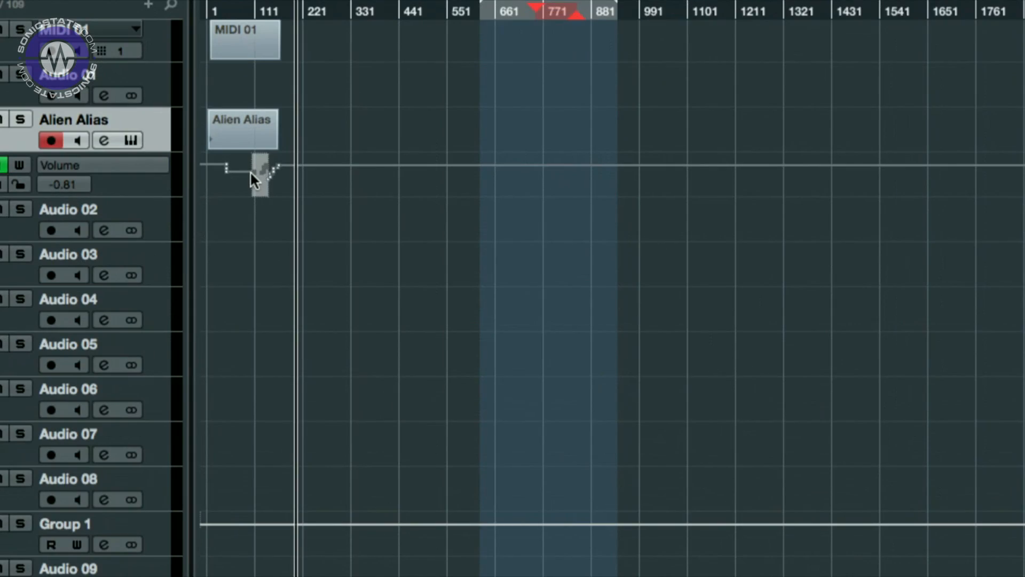
{"action": "key", "text": "h"}
{"action": "key", "text": "h"}
{"action": "key", "text": "h"}
{"action": "key", "text": "h"}
{"action": "key", "text": "h"}
{"action": "key", "text": "h"}
{"action": "key", "text": "h"}
{"action": "key", "text": "h"}
{"action": "key", "text": "h"}
{"action": "key", "text": "h"}
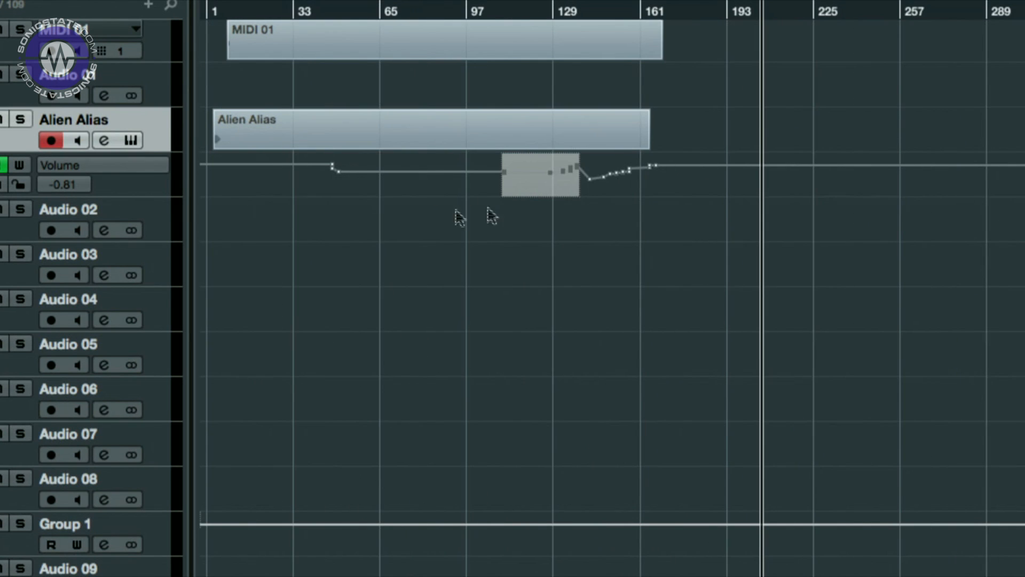
{"action": "left_click_drag", "start_coordinate": [535, 181], "coordinate": [496, 166]}
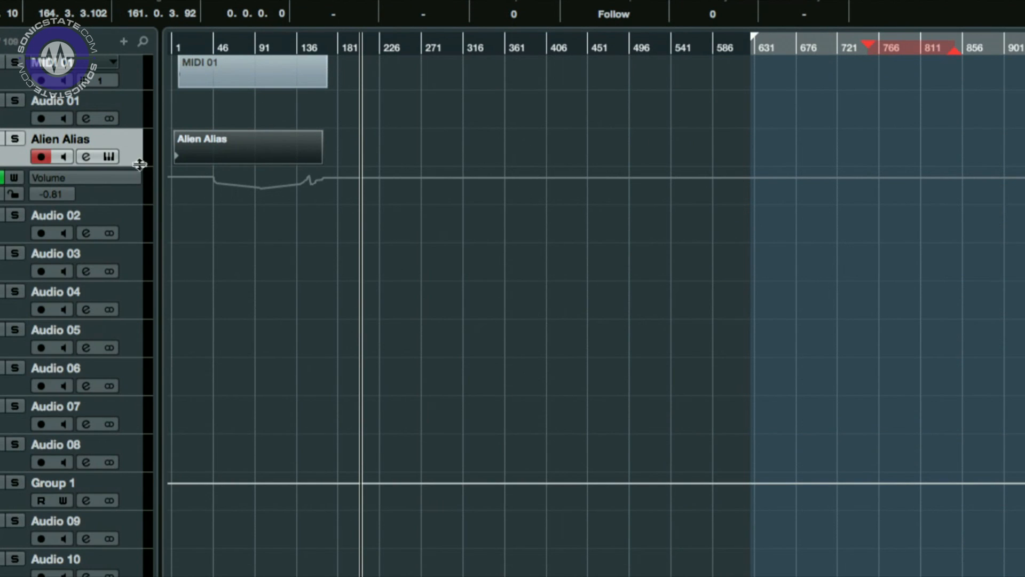
Step: Enlarge the Alien Alias track's height and repeat its part with the volume automation along the timeline to about bar 2744
{"action": "left_click_drag", "start_coordinate": [140, 164], "coordinate": [142, 239]}
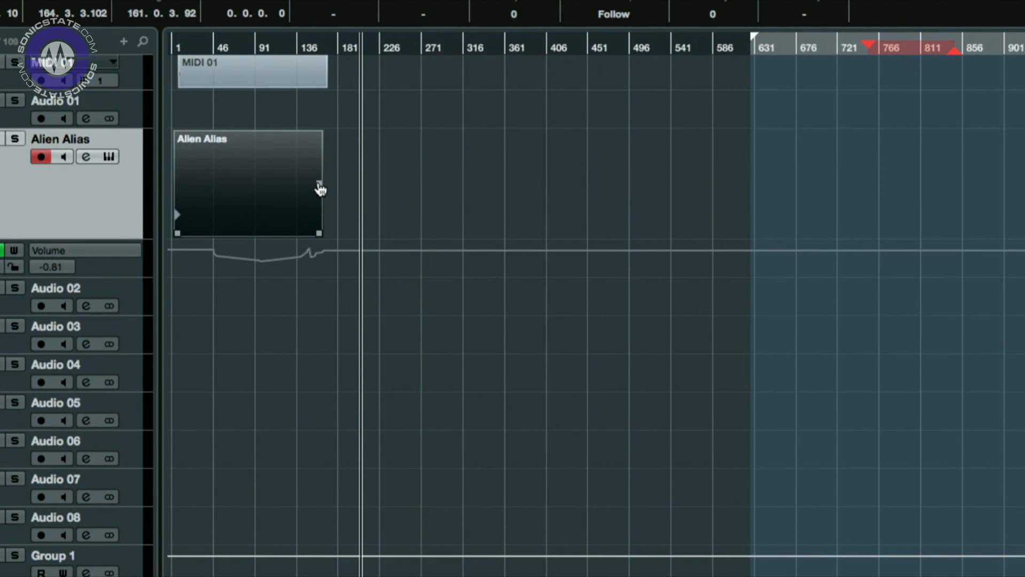
{"action": "left_click_drag", "start_coordinate": [322, 188], "coordinate": [595, 212]}
{"action": "key", "text": "g"}
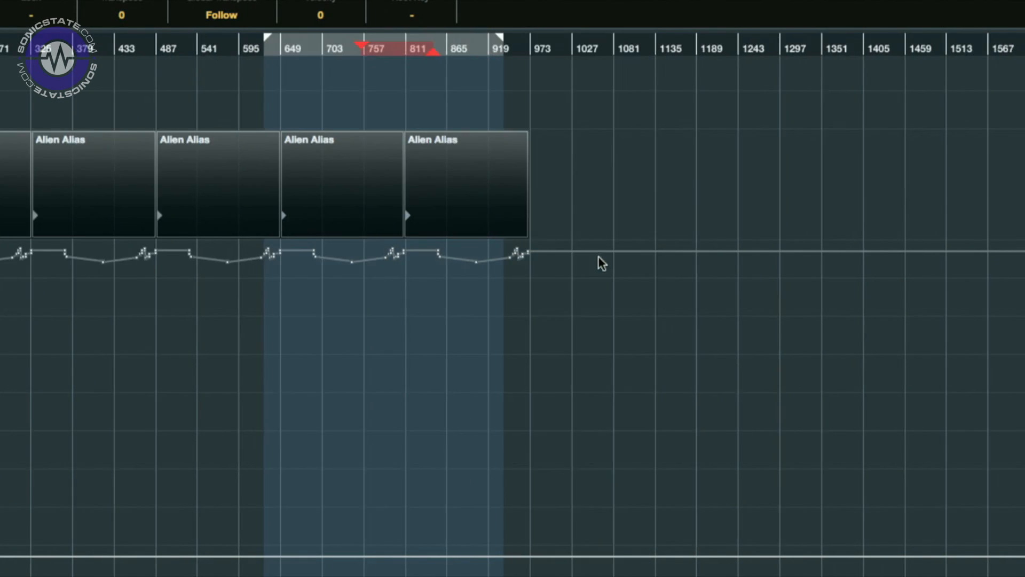
{"action": "key", "text": "g"}
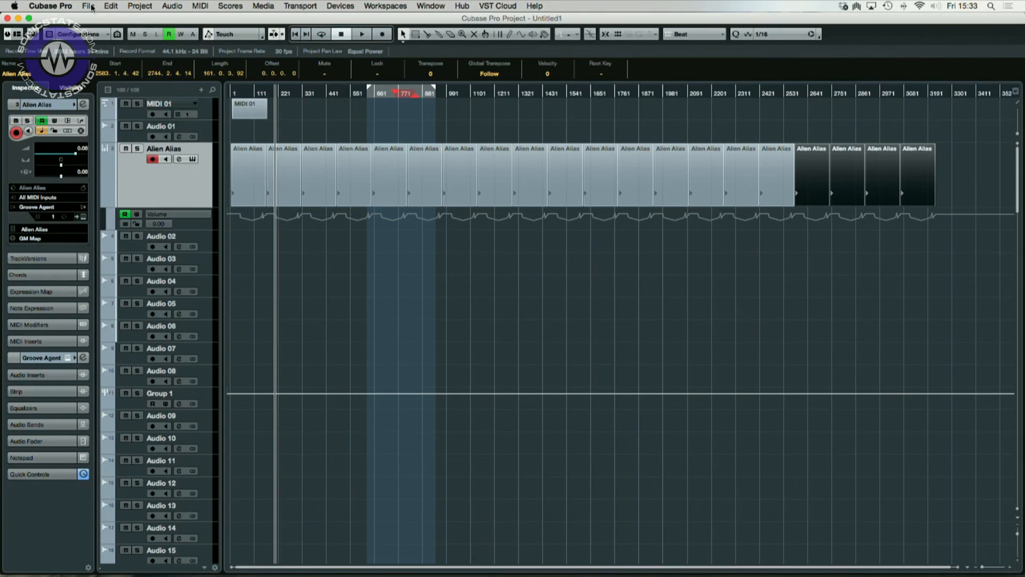
Step: Start importing tracks from another project, choosing Jimbele 9 Sonic.cpr as the source
{"action": "left_click", "coordinate": [88, 5]}
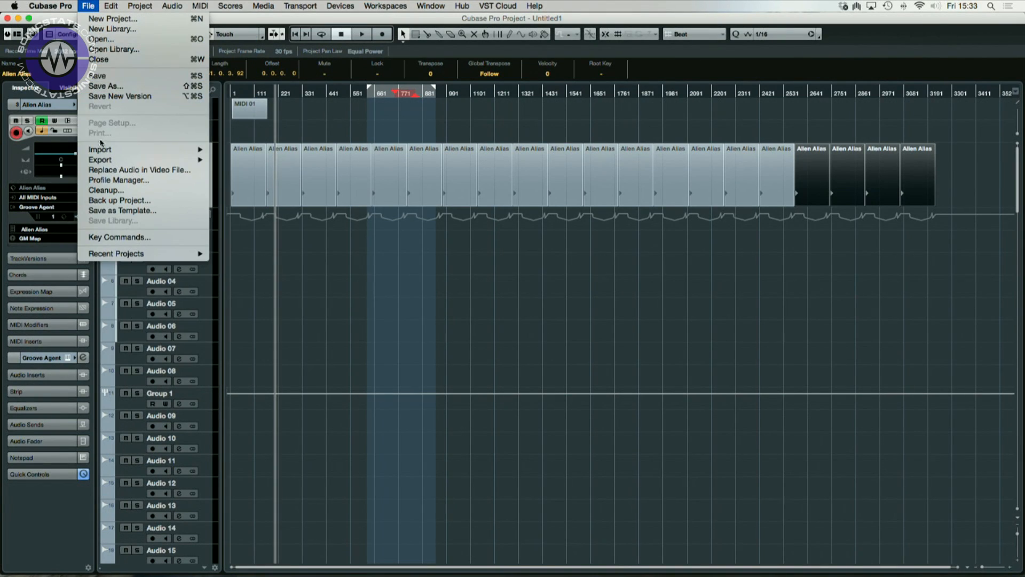
{"action": "mouse_move", "coordinate": [102, 151]}
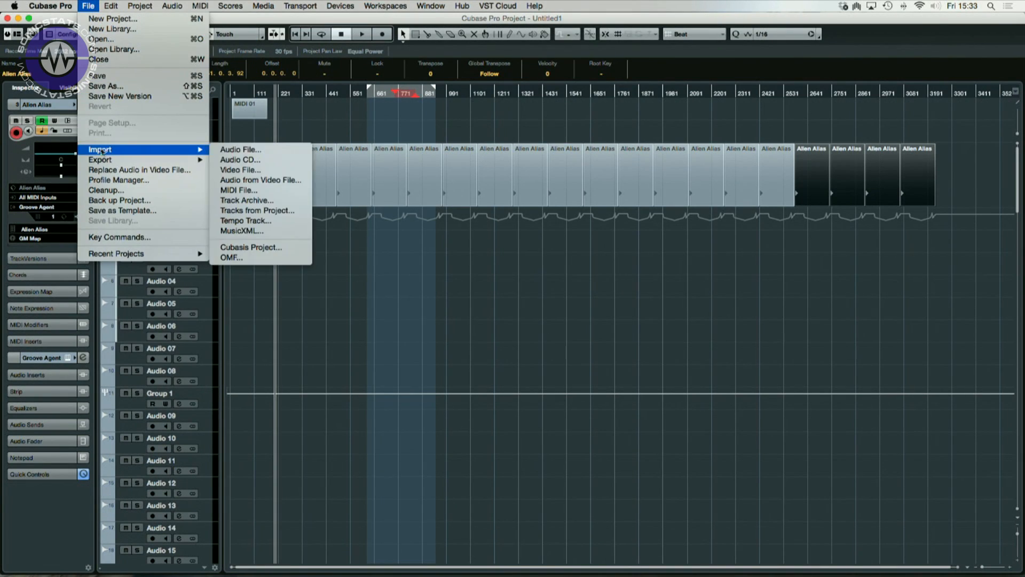
{"action": "left_click", "coordinate": [258, 211]}
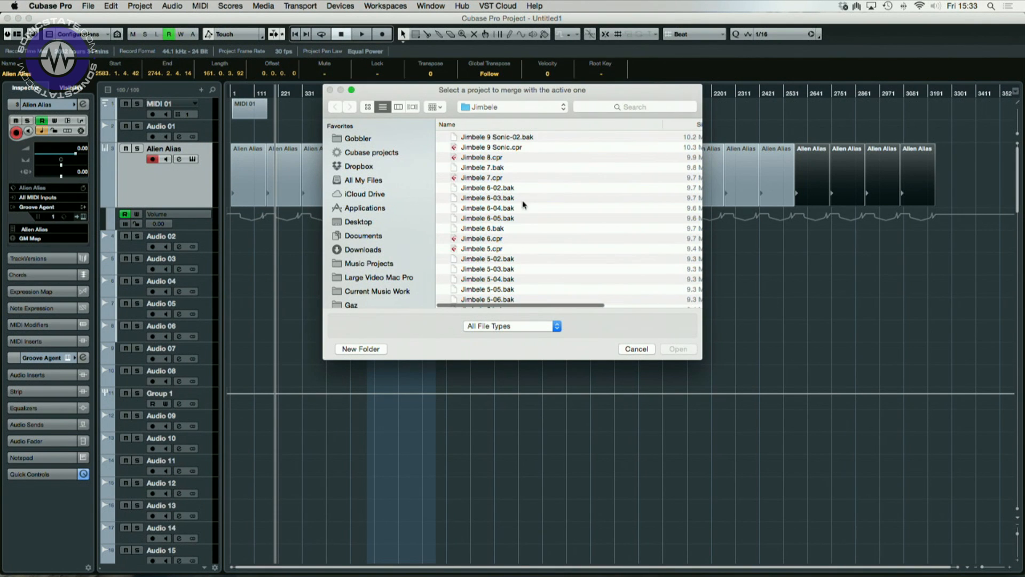
{"action": "double_click", "coordinate": [491, 148]}
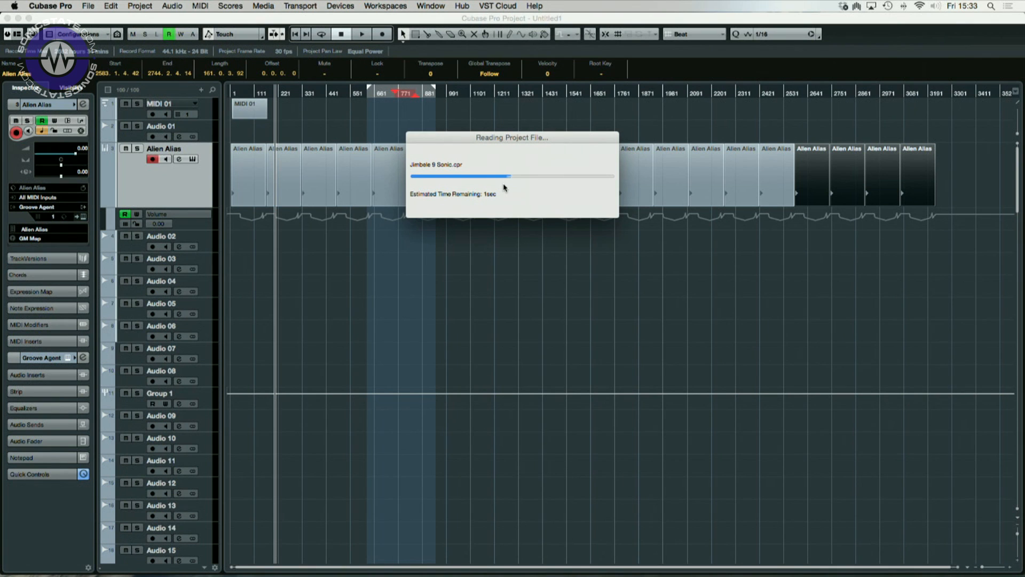